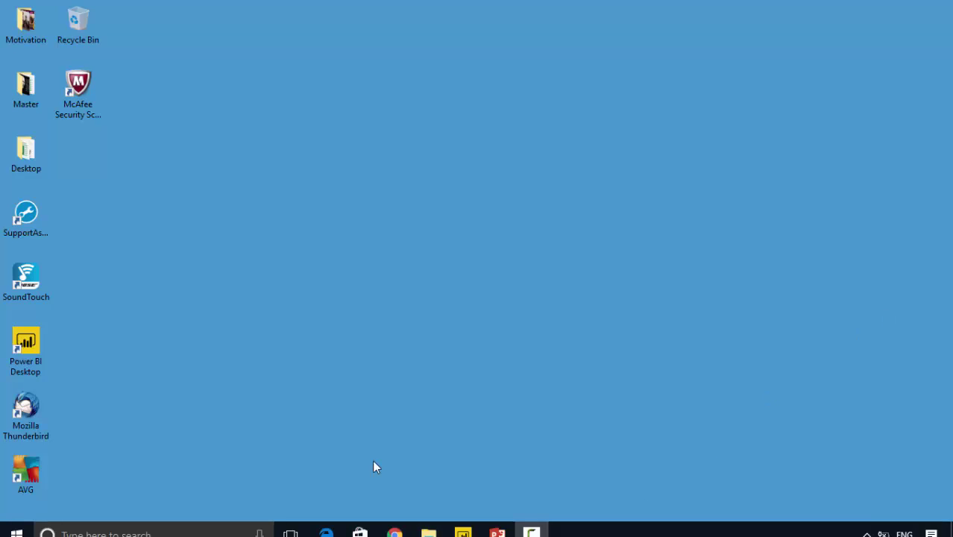
Review the Wikipedia population table in Chrome, highlighting China's and India's figures, then return to Power BI
click(393, 526)
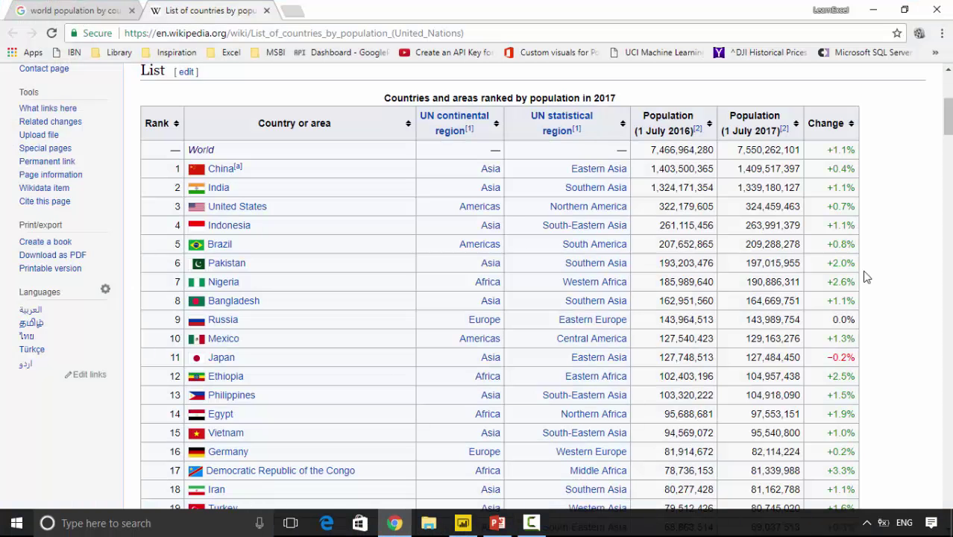
mouse_move(946, 117)
mouse_down()
mouse_move(947, 84)
mouse_move(949, 132)
mouse_move(950, 119)
mouse_up()
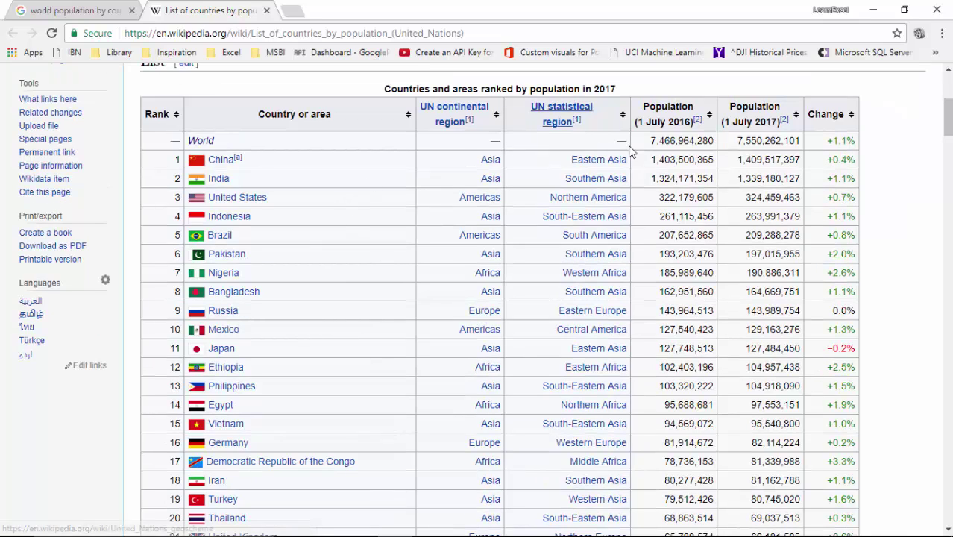
drag(649, 159, 701, 175)
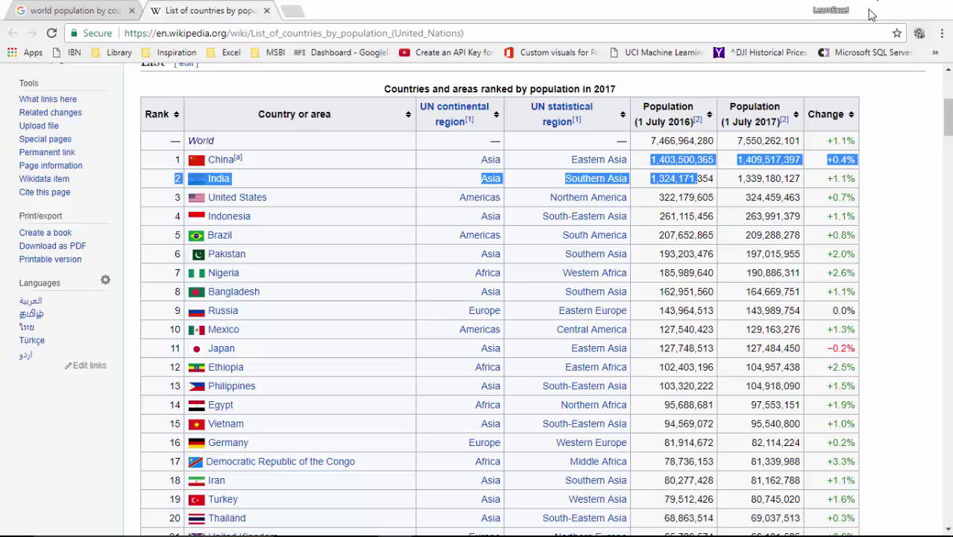
click(872, 9)
click(463, 524)
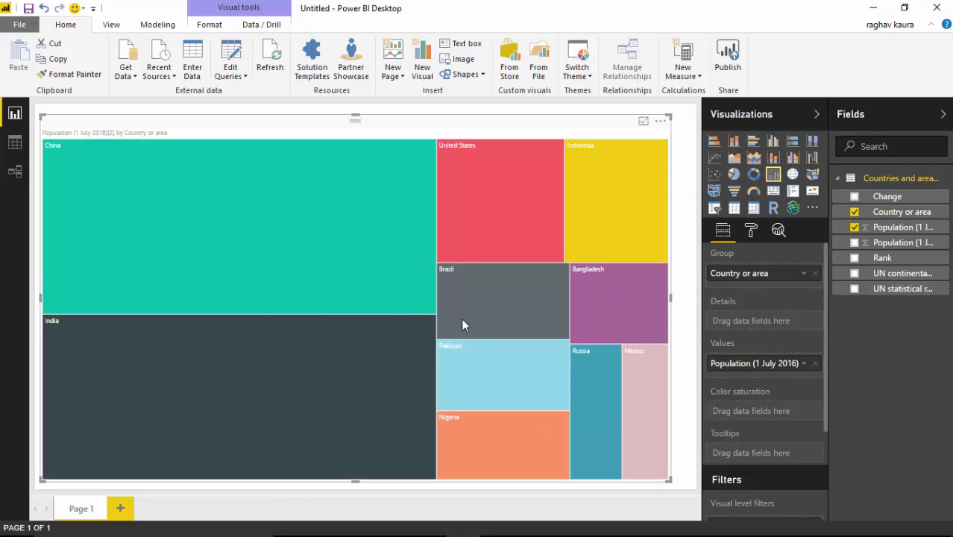
Shrink the Page 1 treemap from its bottom-right corner, then fine-tune its size
mouse_move(246, 202)
drag(669, 480, 198, 221)
drag(238, 186, 668, 472)
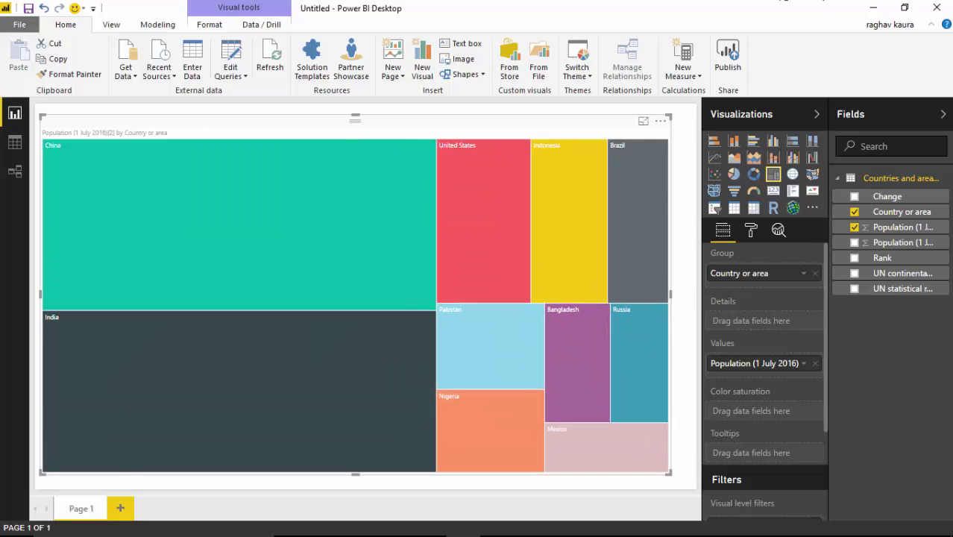
Add Page 2 with a treemap of Population (1 July 2016) by Country or area, enlarged across the top
click(120, 509)
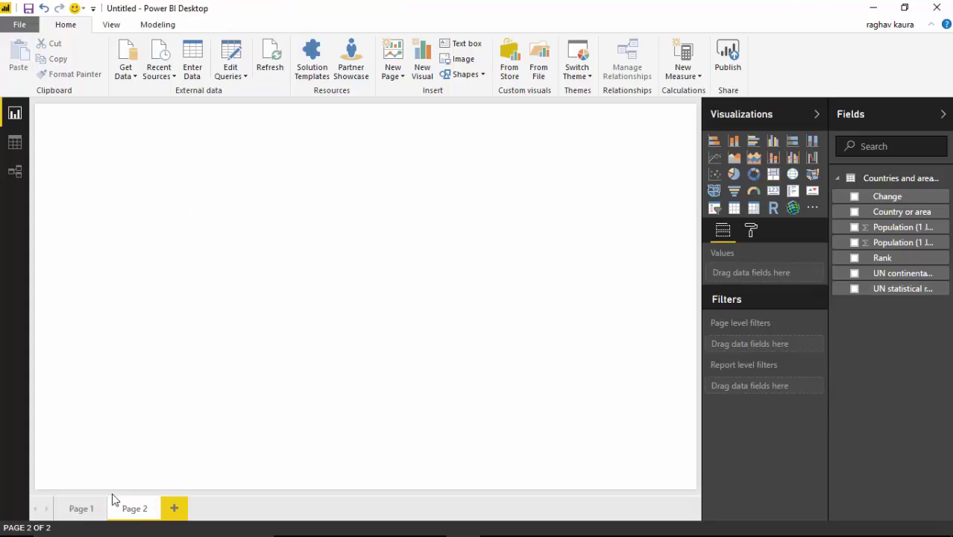
click(773, 174)
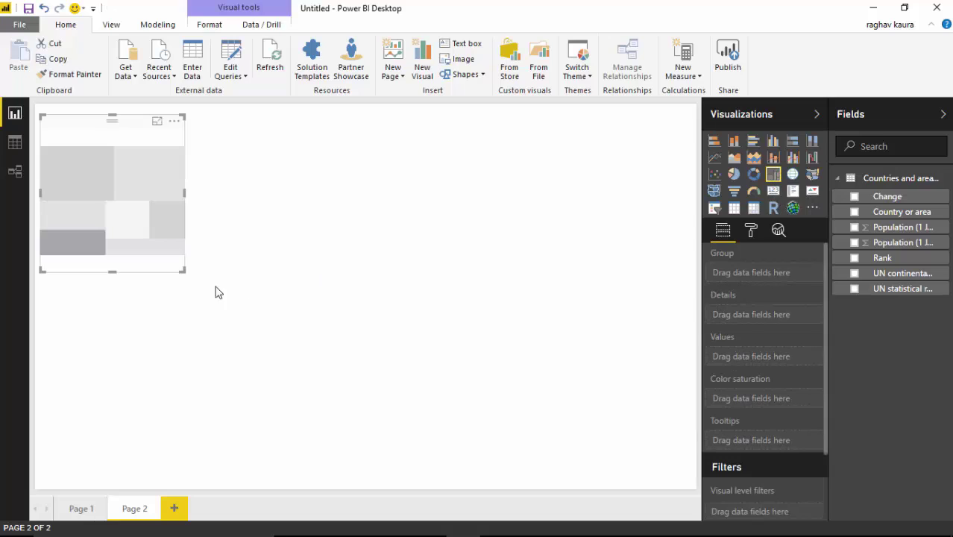
click(854, 212)
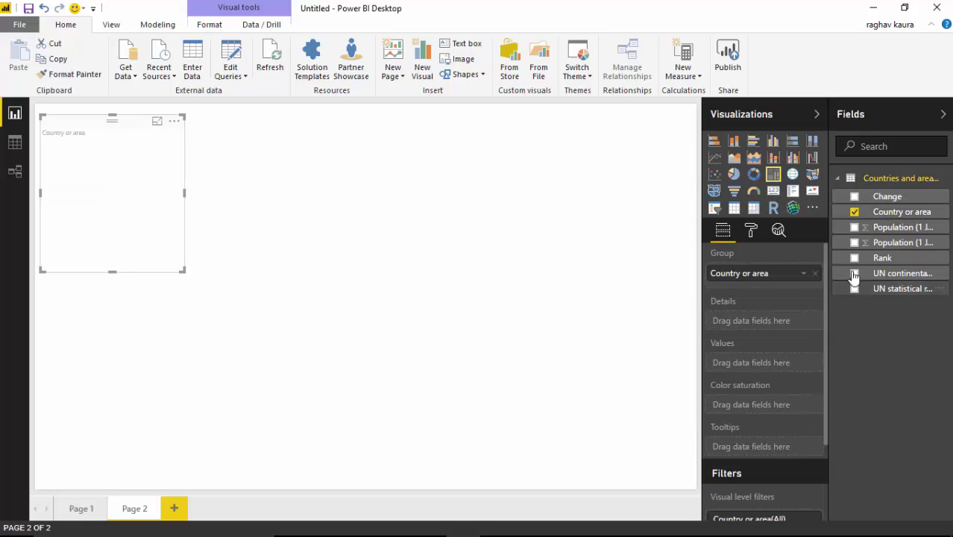
click(854, 228)
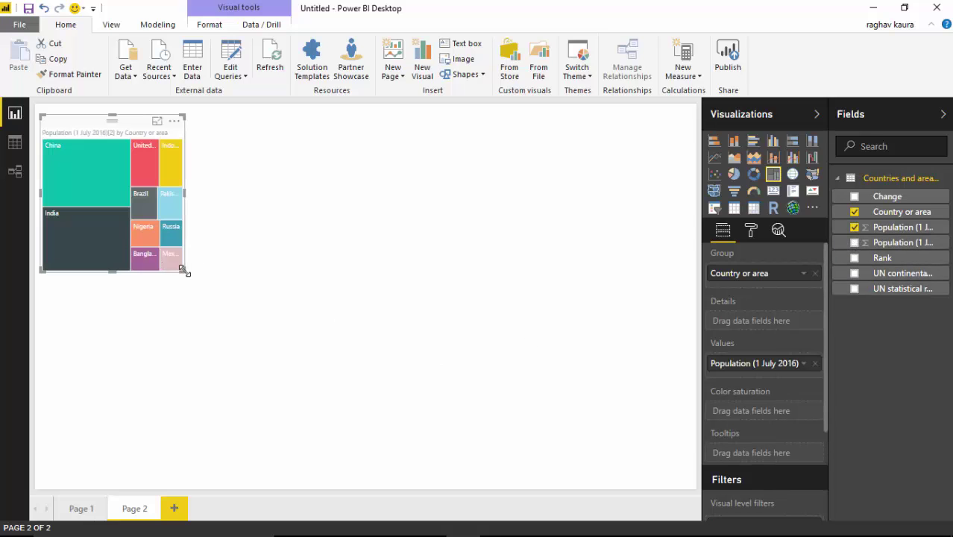
drag(184, 270, 672, 383)
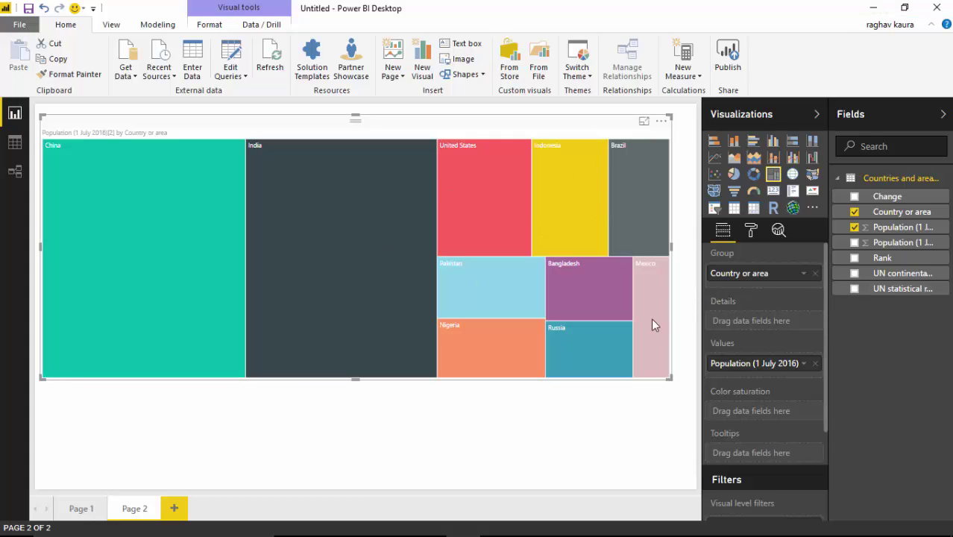
Minimize Power BI and view the Power BI-Template deck's TreeMap slide in PowerPoint
click(872, 8)
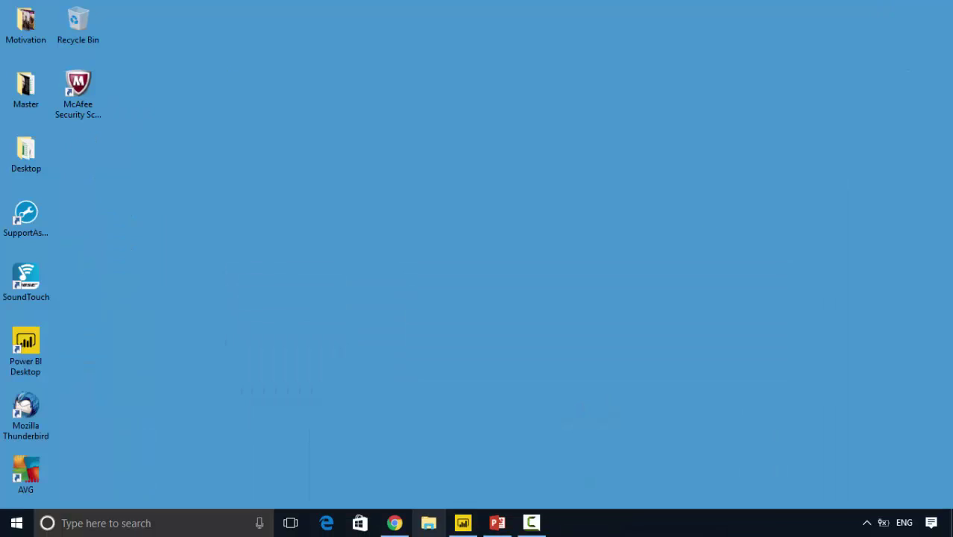
click(495, 519)
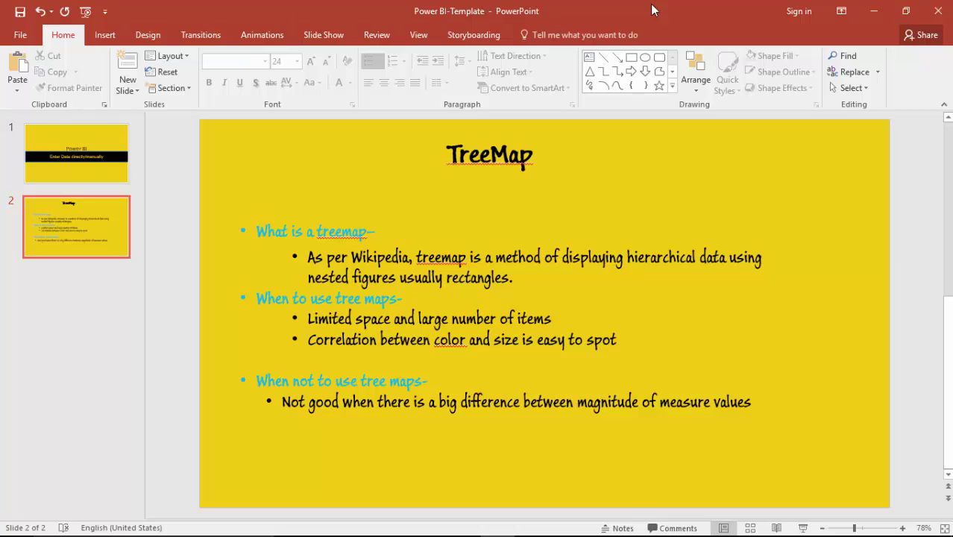
mouse_move(395, 526)
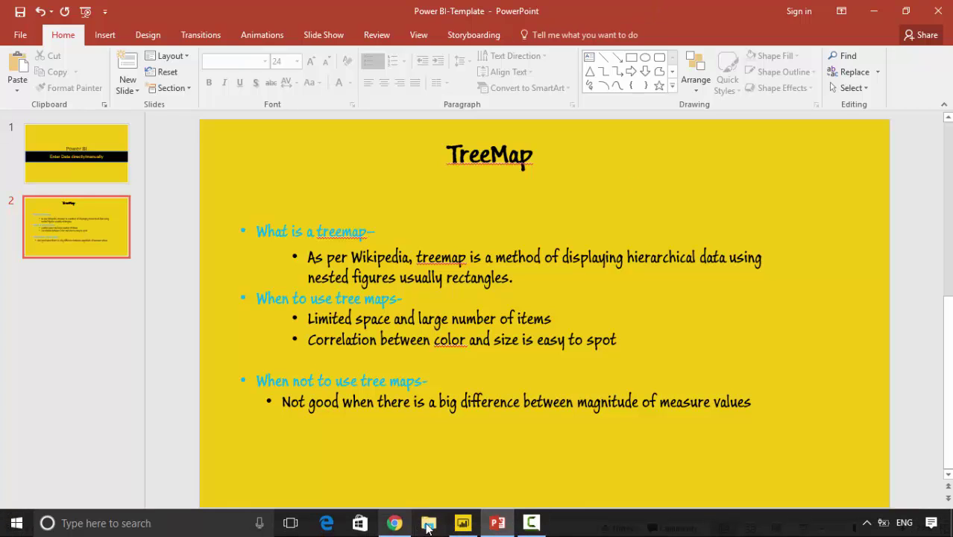
Back in Power BI, shrink the Page 2 treemap to a small tile, then enlarge it again
click(463, 522)
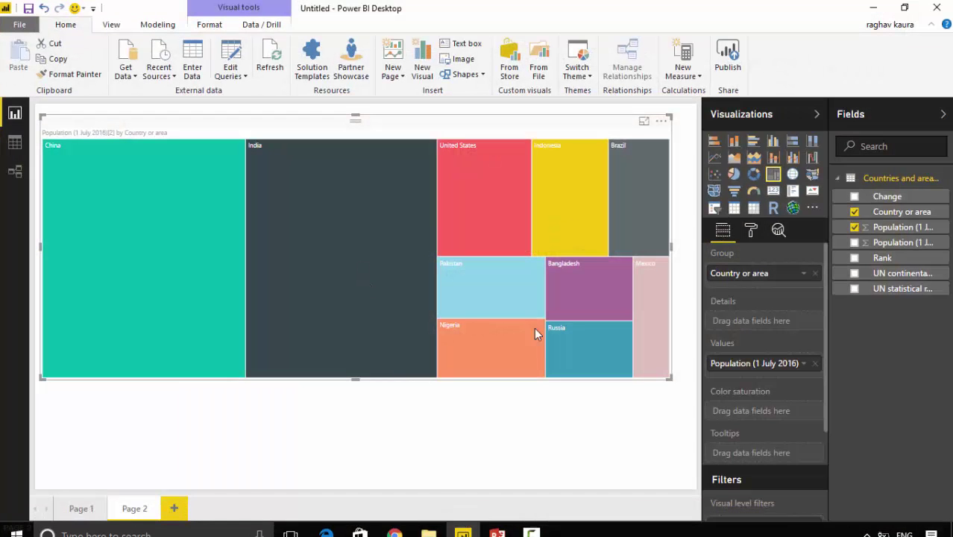
drag(669, 377, 112, 192)
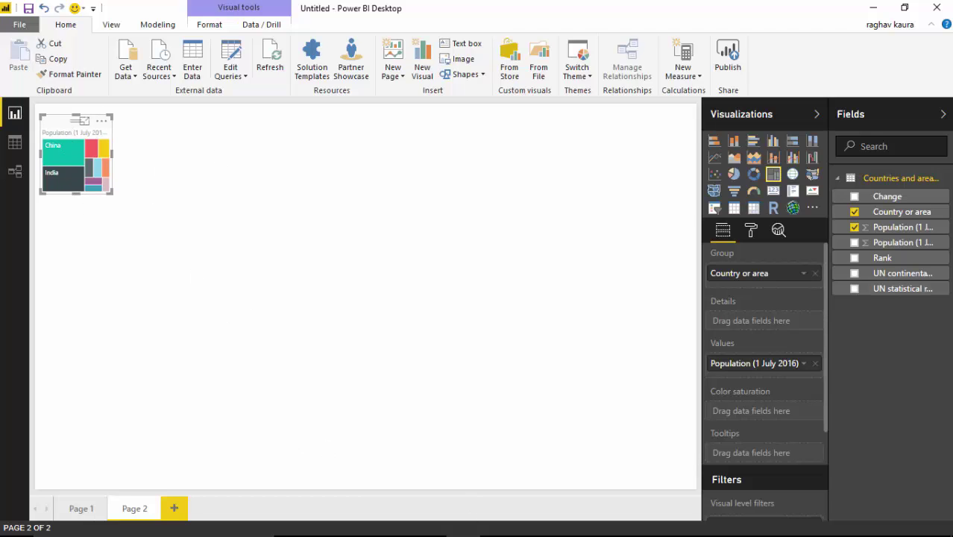
click(499, 524)
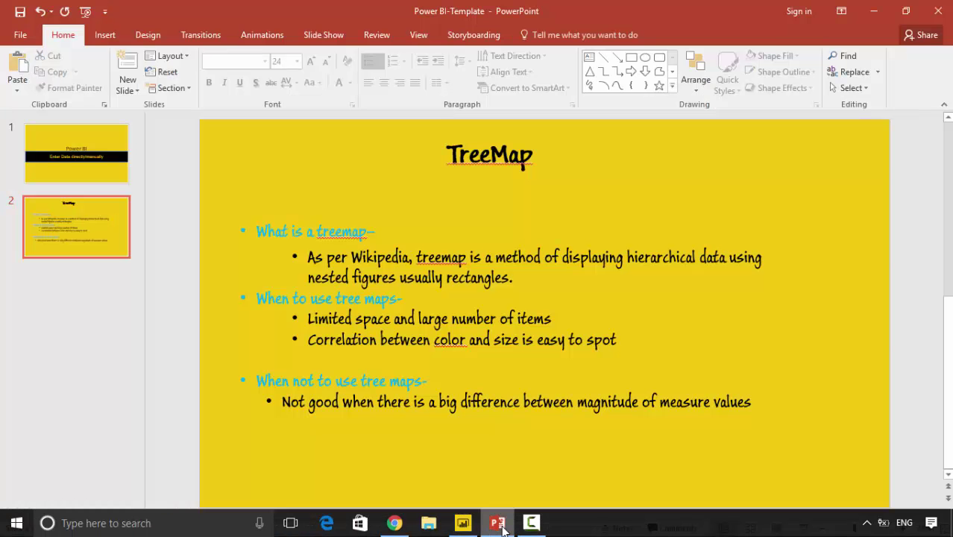
click(500, 525)
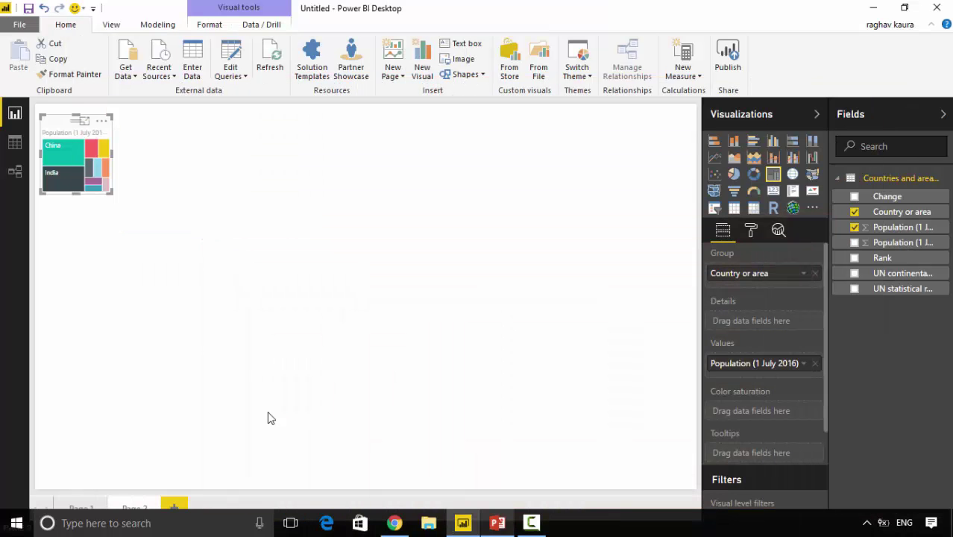
drag(112, 196, 404, 288)
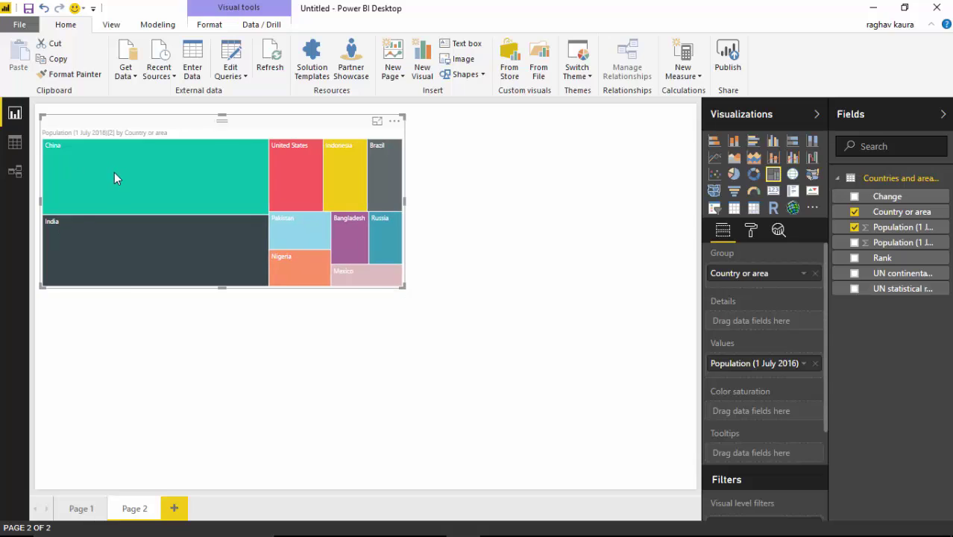
mouse_move(114, 172)
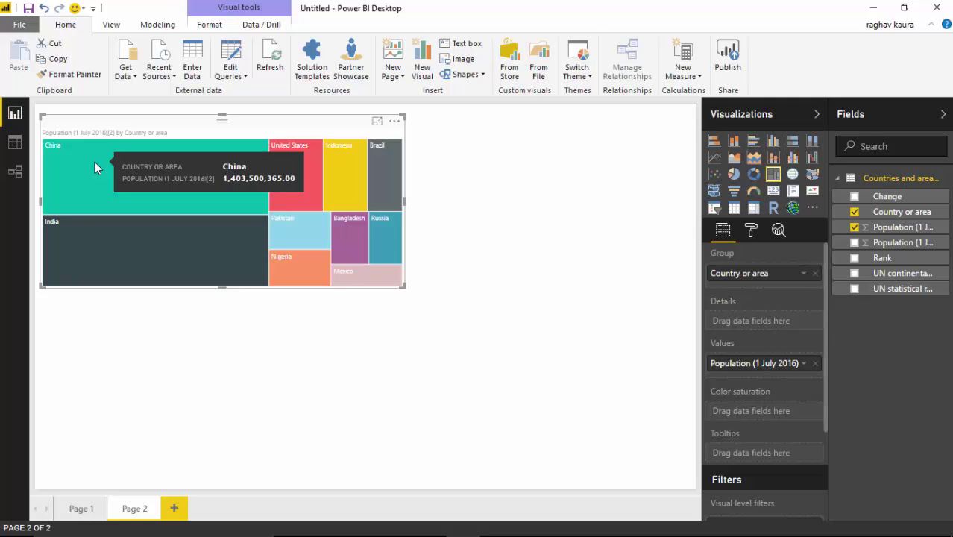
click(874, 9)
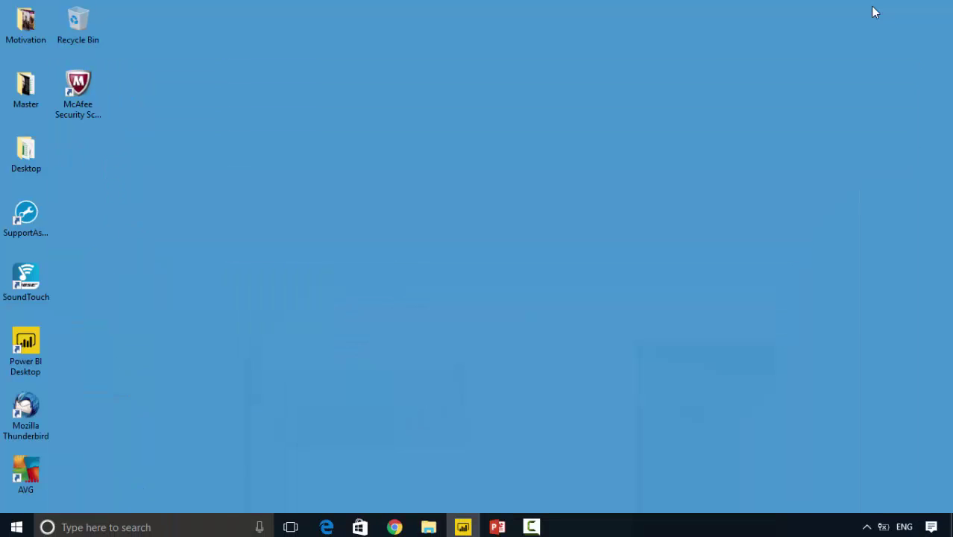
click(497, 526)
click(399, 446)
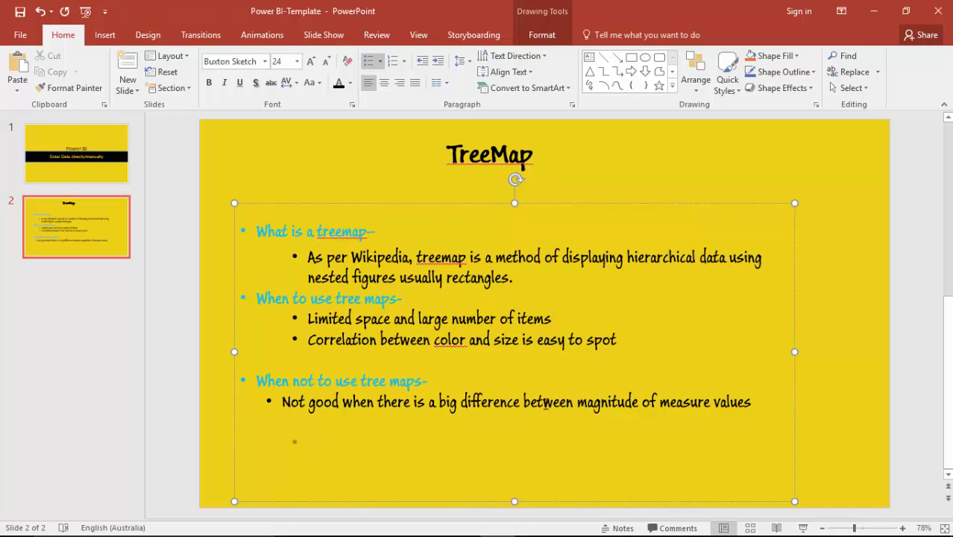
click(873, 11)
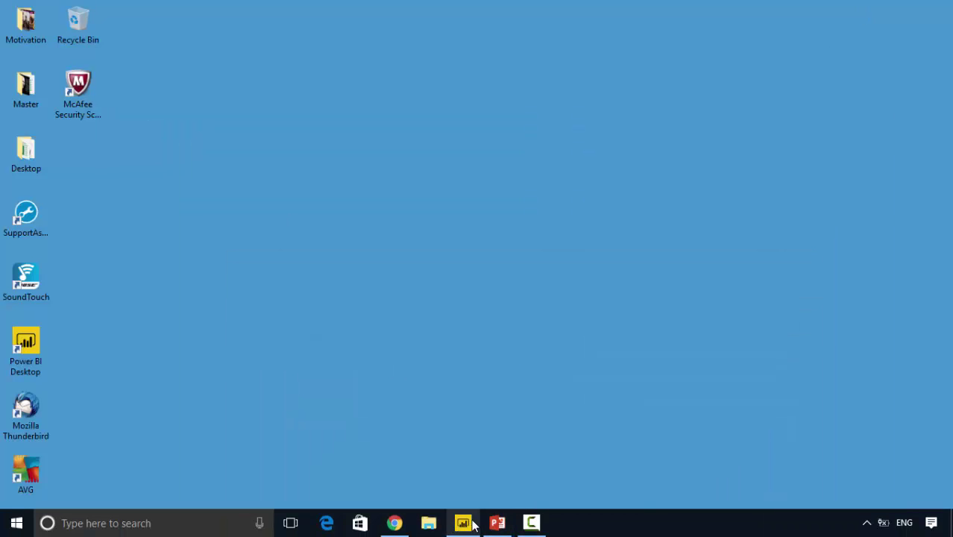
mouse_move(463, 524)
click(453, 481)
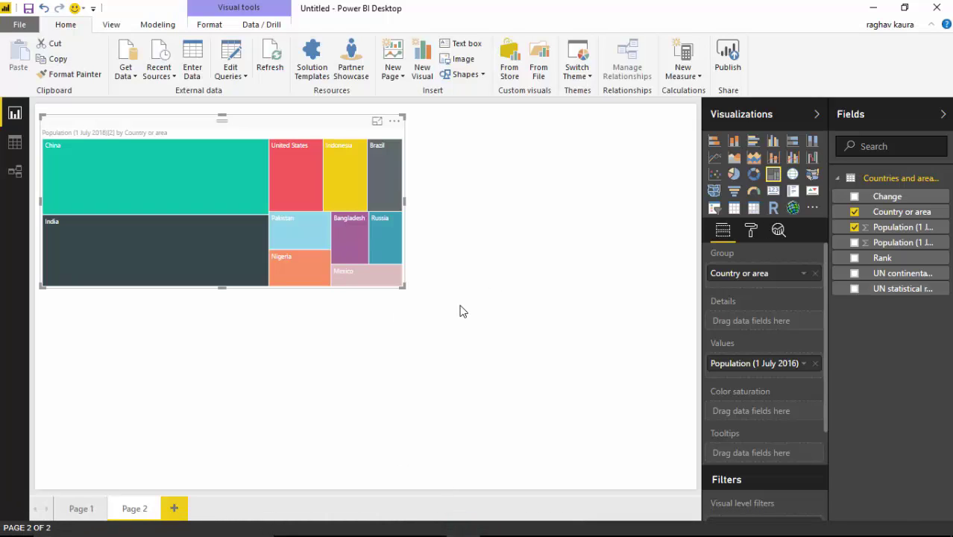
Add a Country or area slicer in the upper right of Page 2, beside the treemap
click(533, 280)
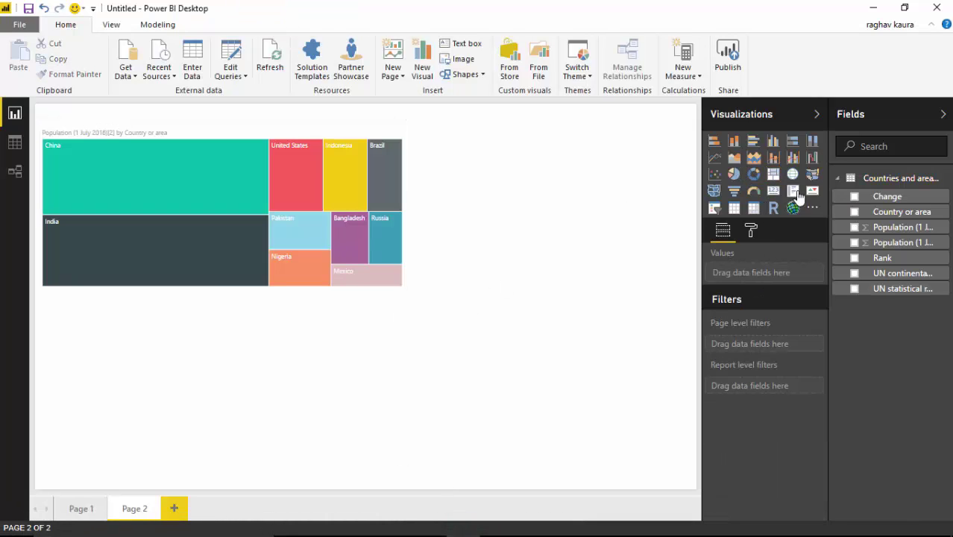
click(713, 208)
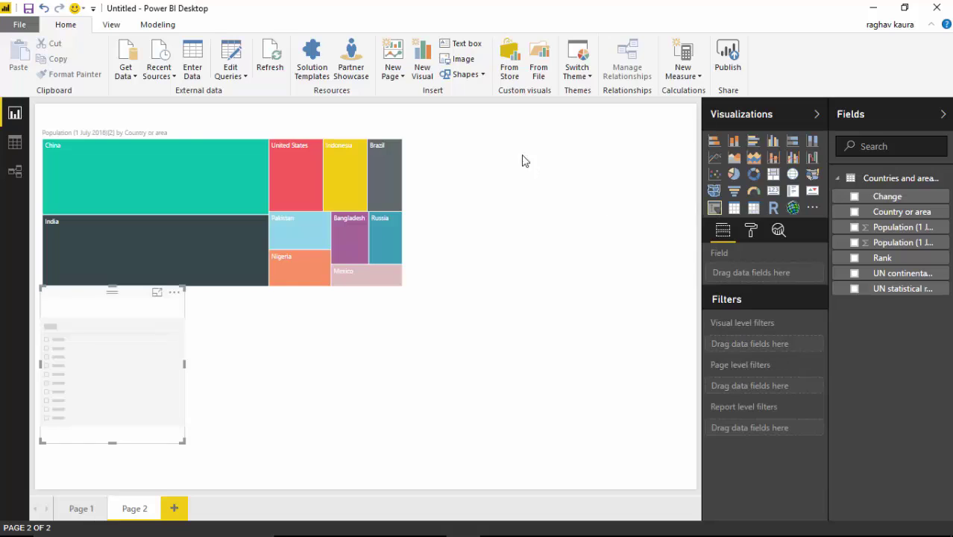
drag(79, 296, 532, 156)
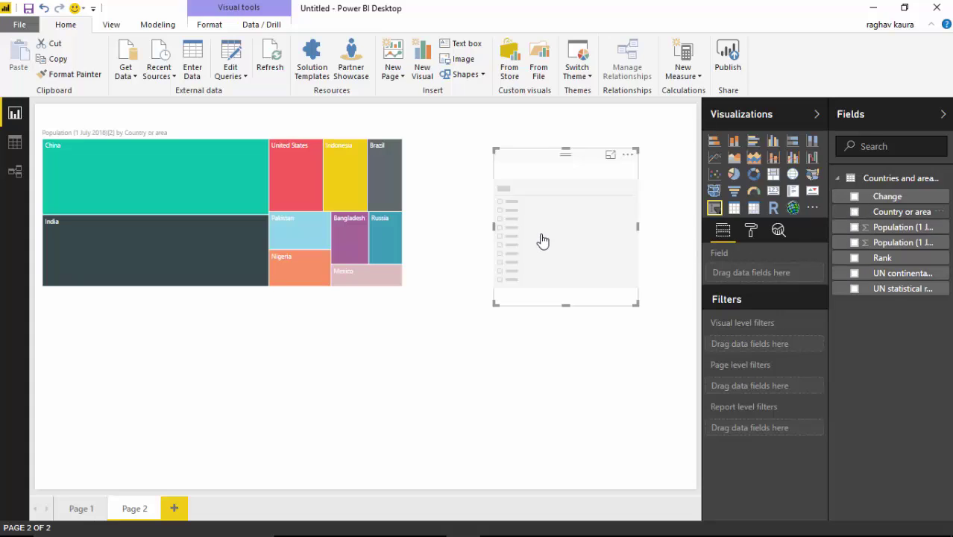
drag(542, 240, 542, 240)
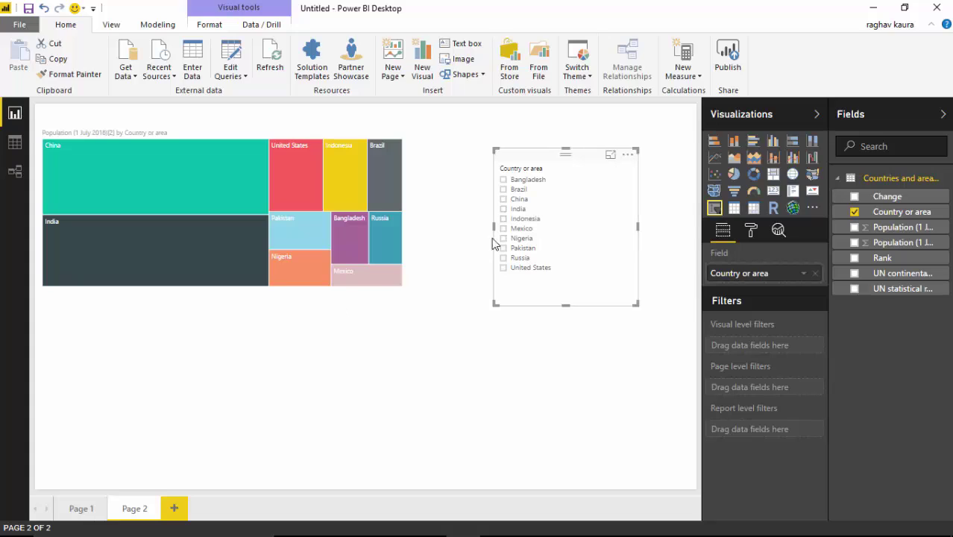
Use the slicer to filter the Page 2 treemap to China and Mexico
click(503, 199)
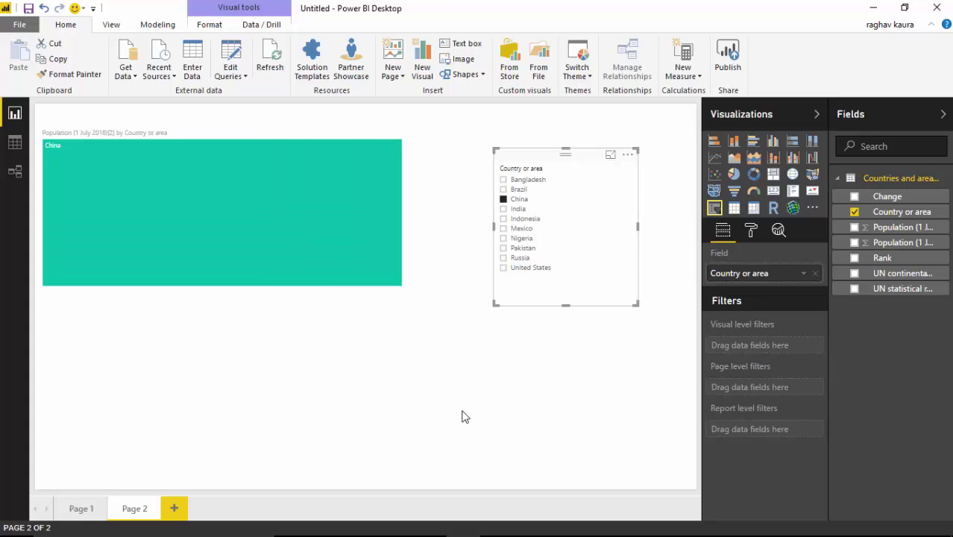
click(505, 230)
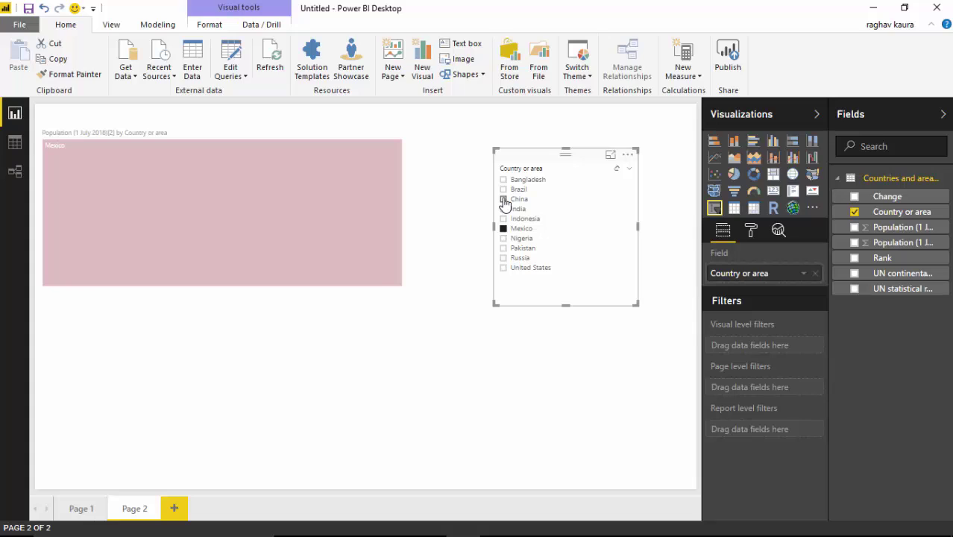
ctrl+click(504, 200)
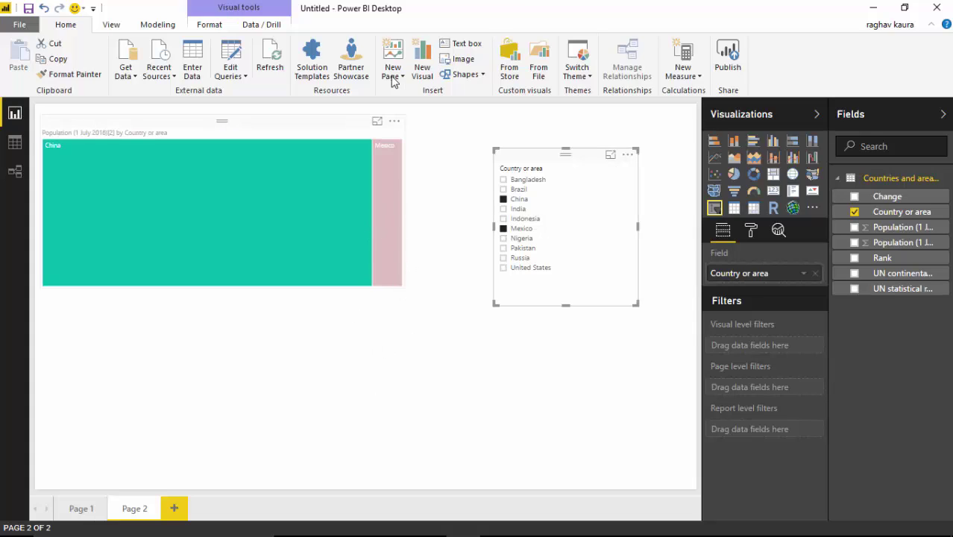
click(394, 122)
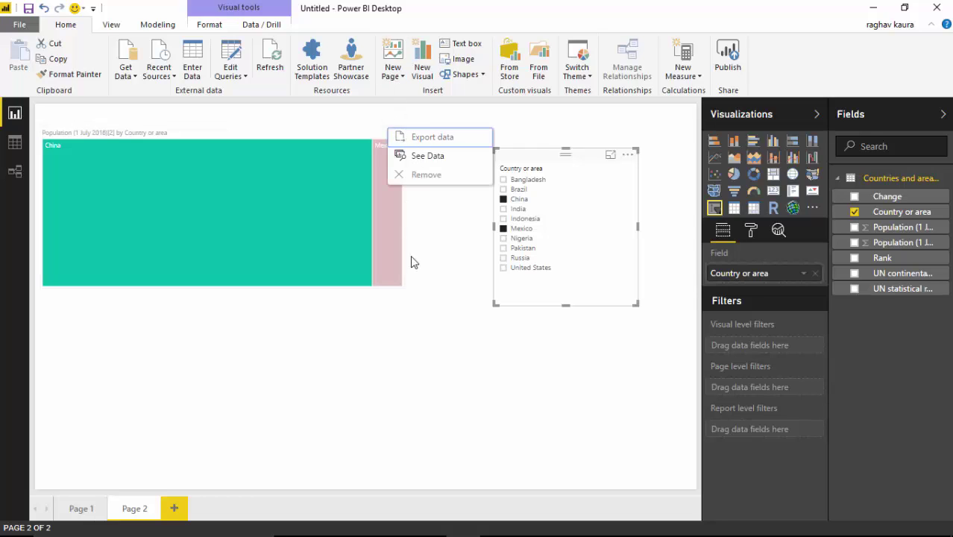
click(419, 319)
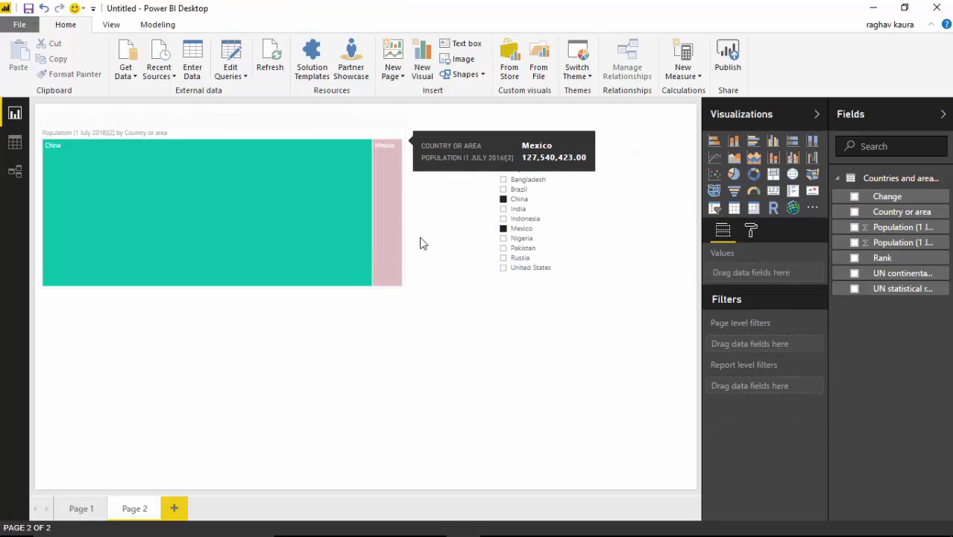
Resize the Page 2 treemap into a large chart across the canvas, then return to Page 1
click(401, 283)
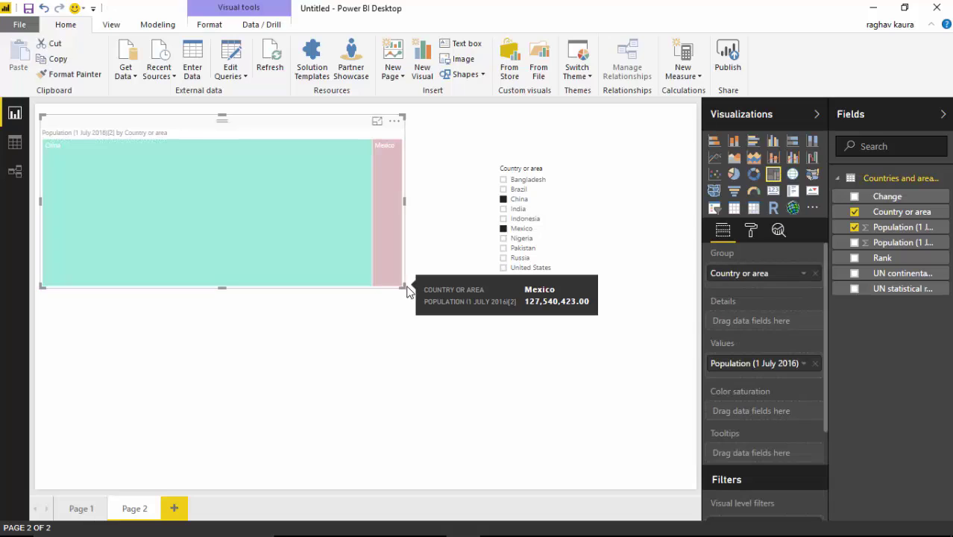
drag(406, 286, 87, 174)
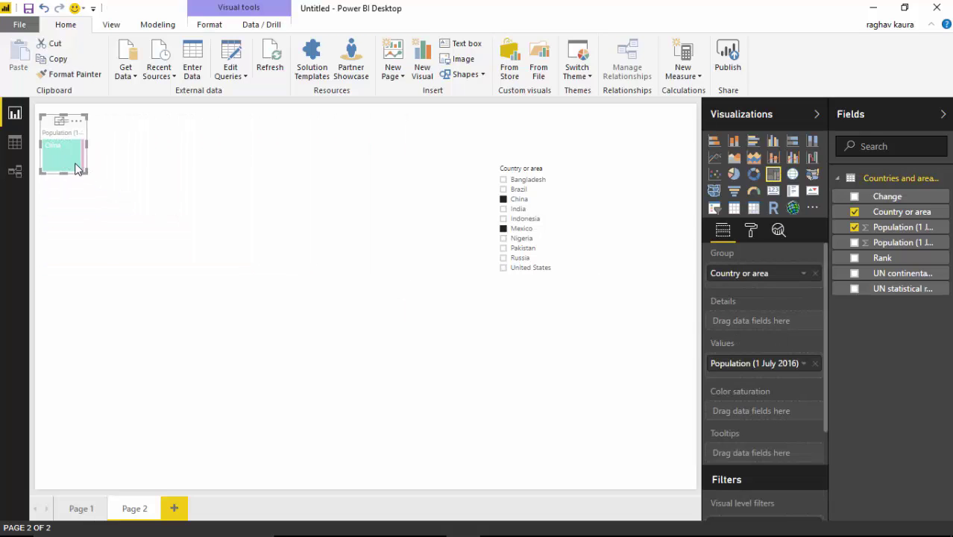
mouse_move(83, 164)
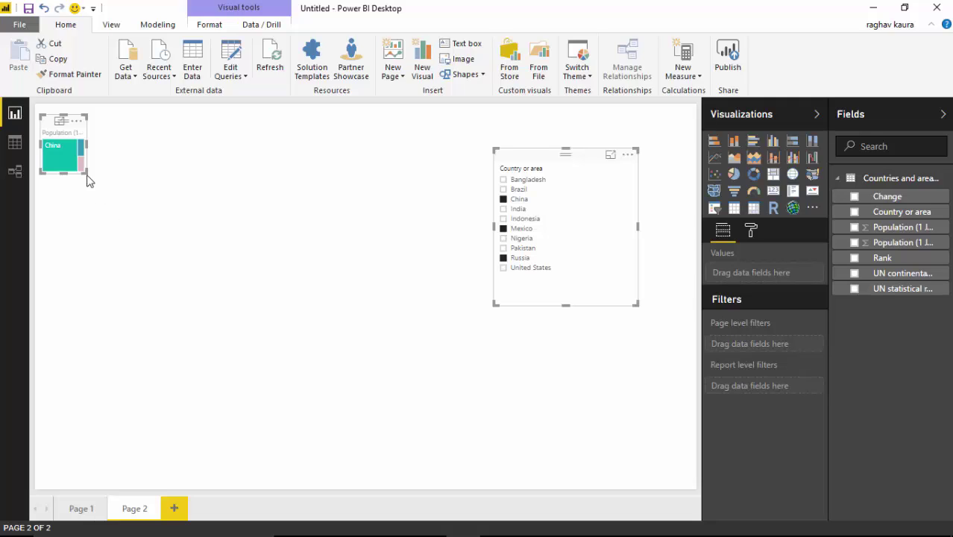
drag(87, 173, 286, 346)
drag(429, 403, 430, 398)
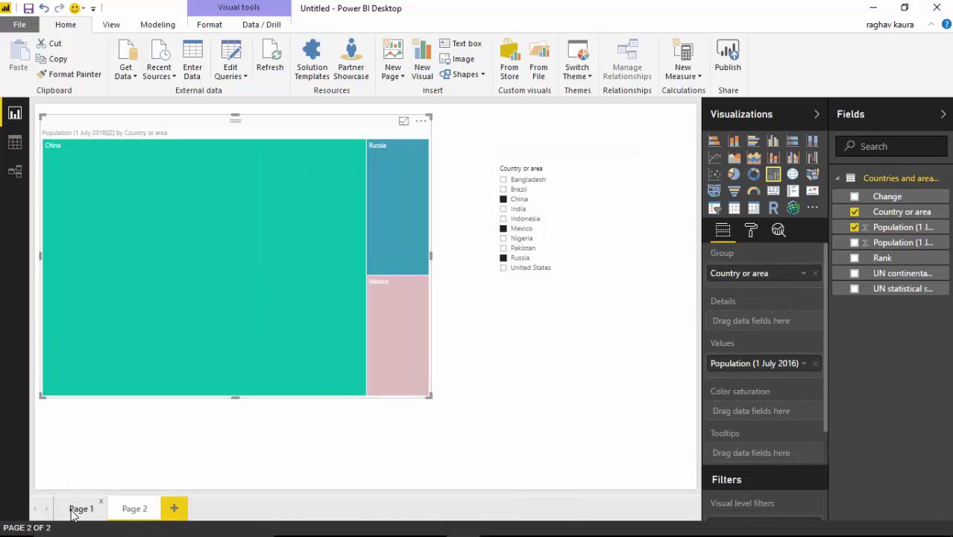
click(73, 510)
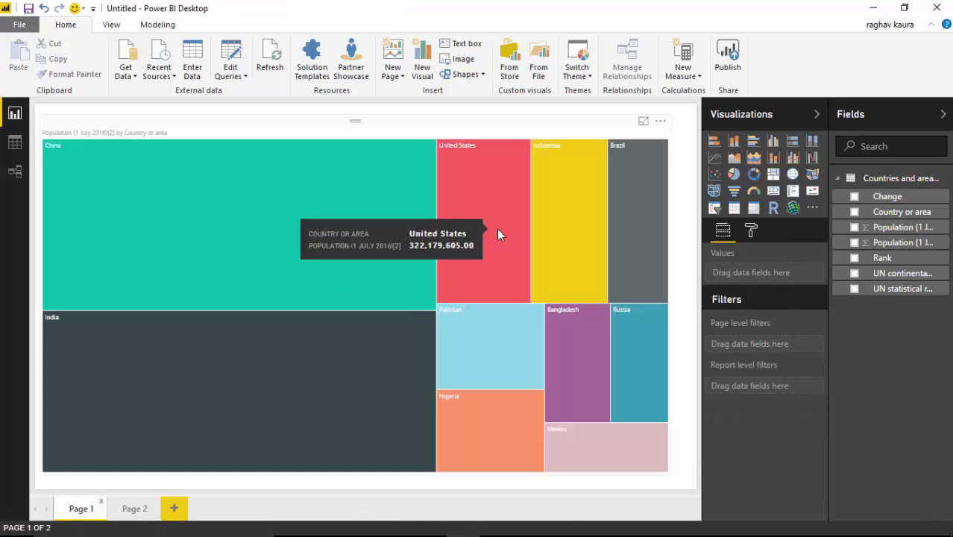